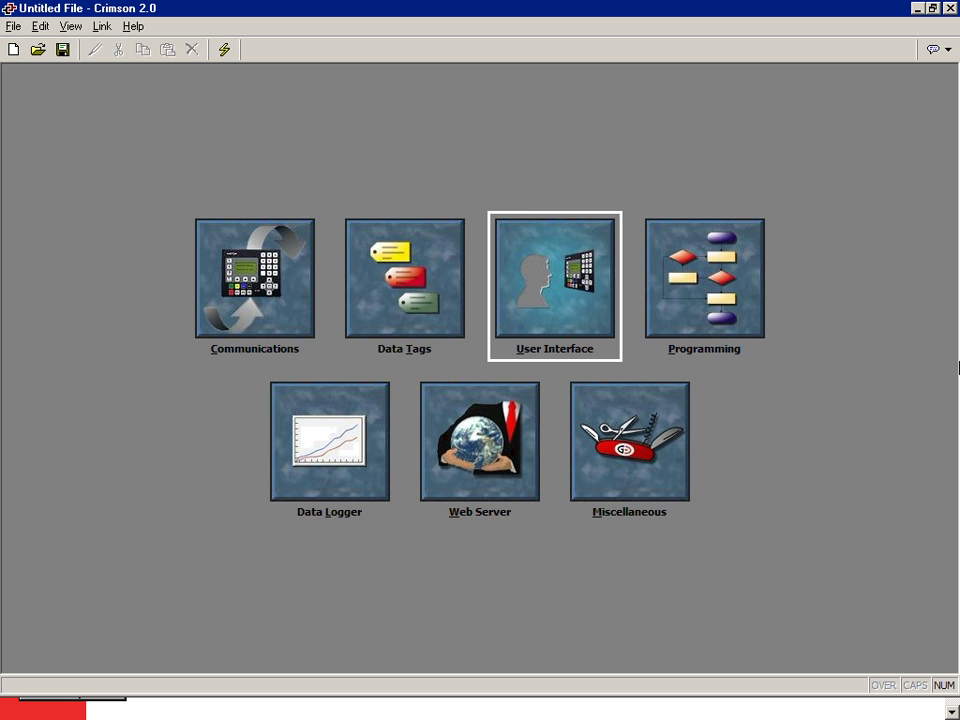
Open the User Interface pages and create two new display pages, Page2 and Page3.
left_click(549, 276)
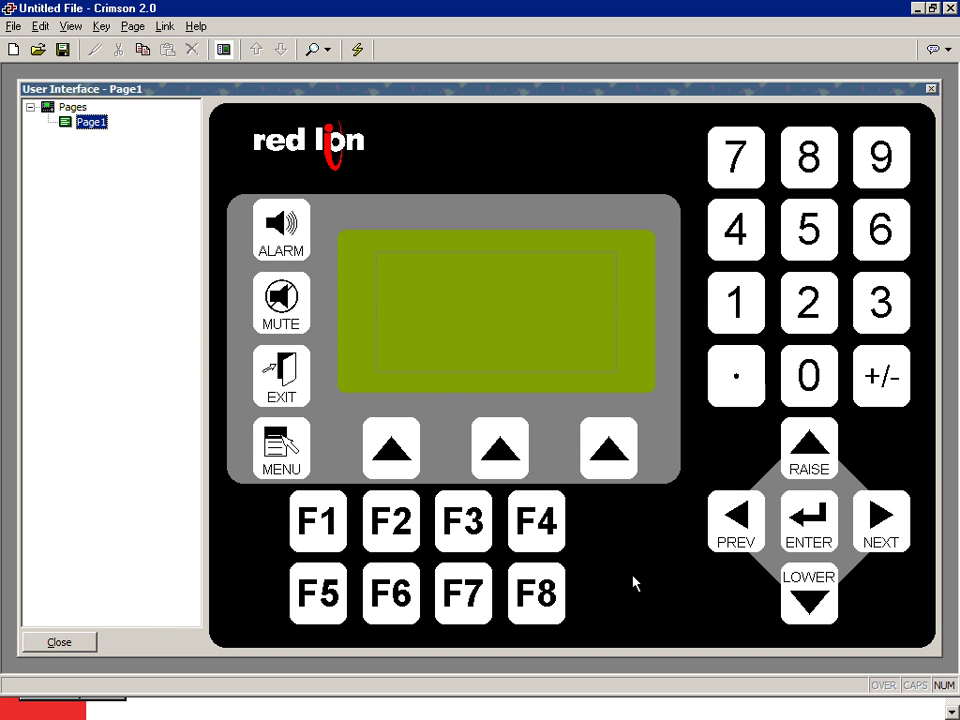
left_click(608, 450)
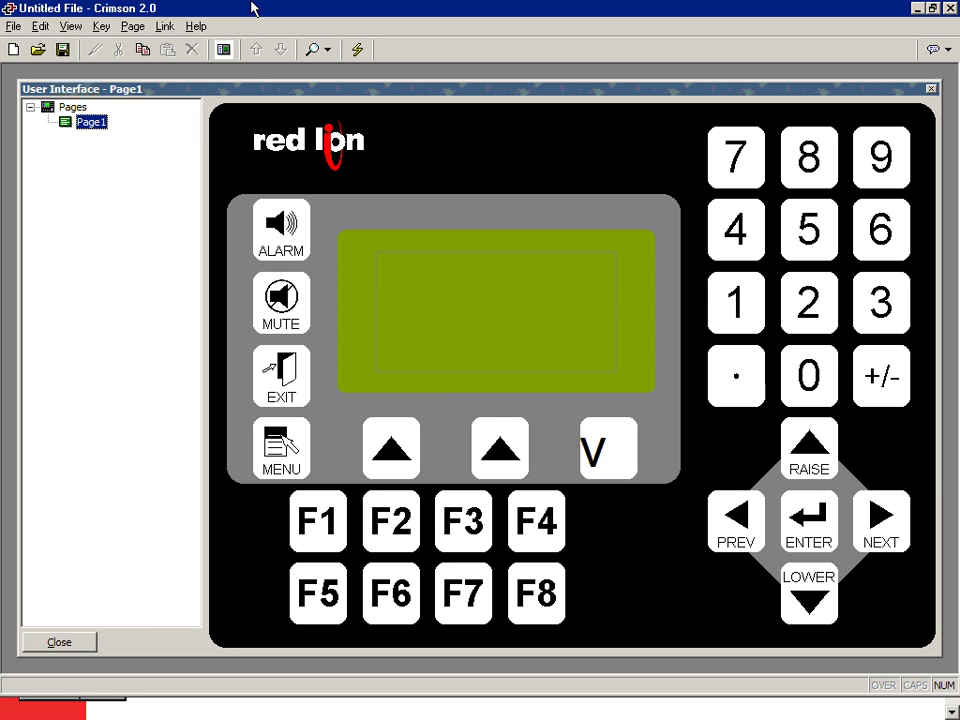
left_click(134, 27)
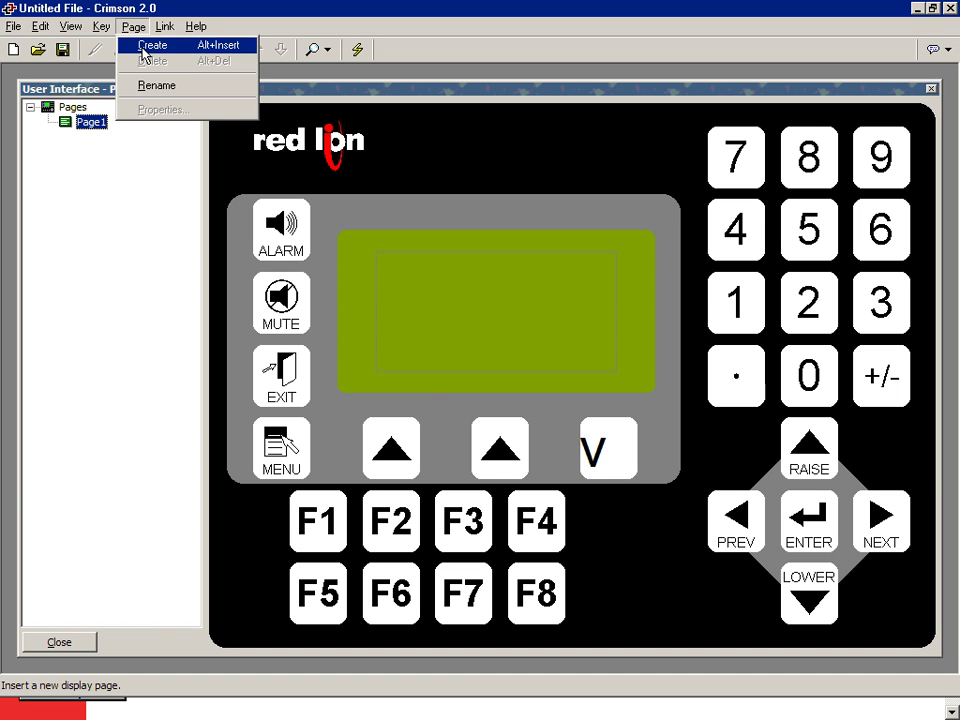
left_click(150, 45)
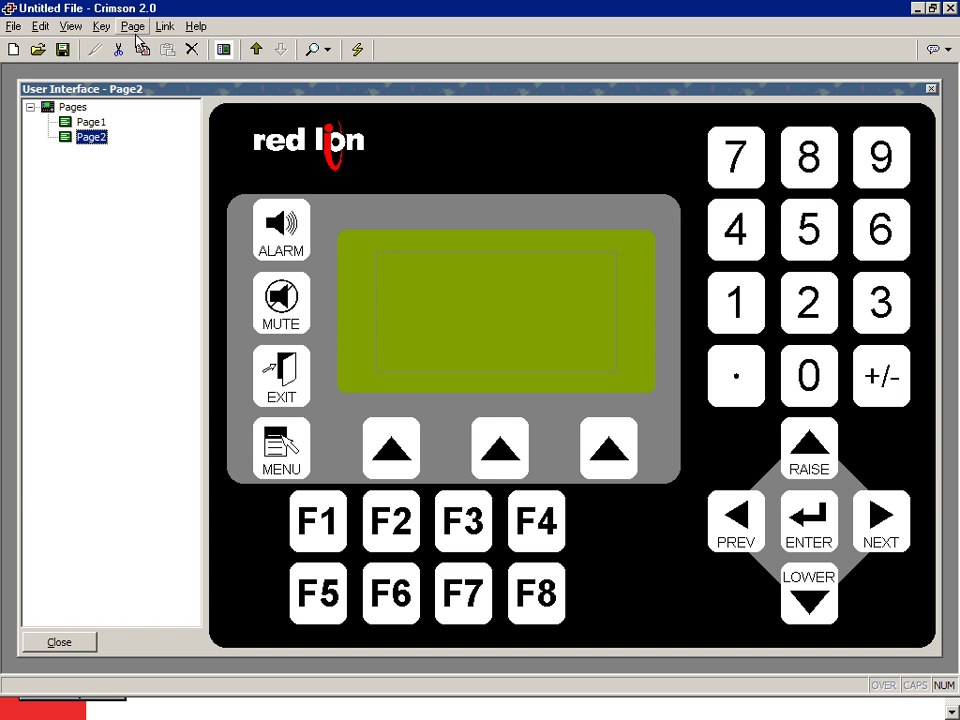
left_click(133, 27)
left_click(150, 45)
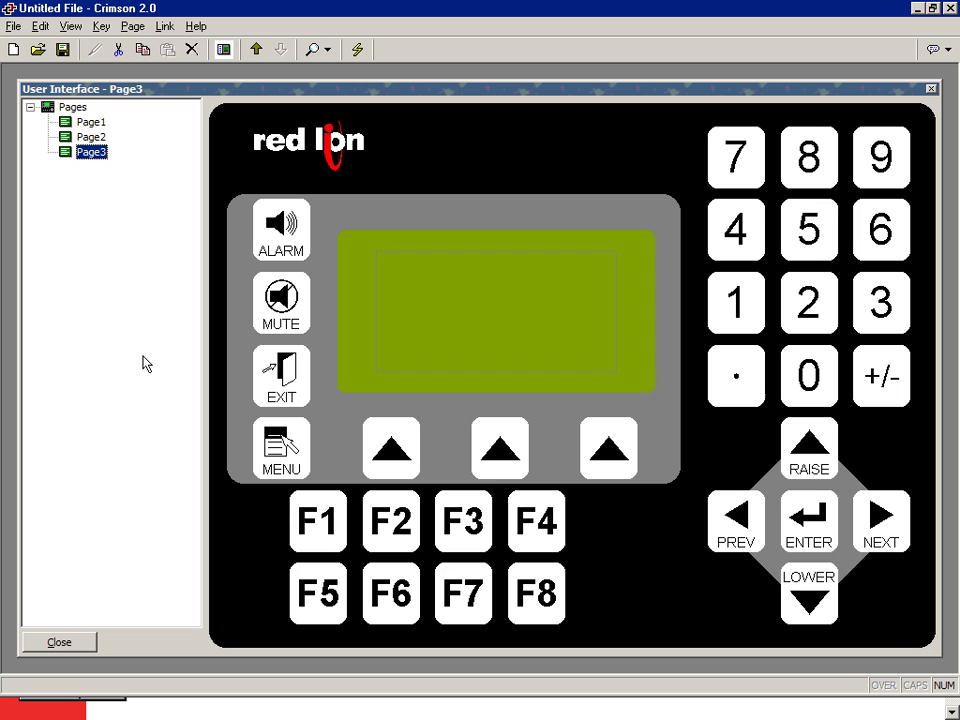
Rename Page1 to Intro.
left_click(89, 123)
left_click(92, 152)
key("Up")
key("Up")
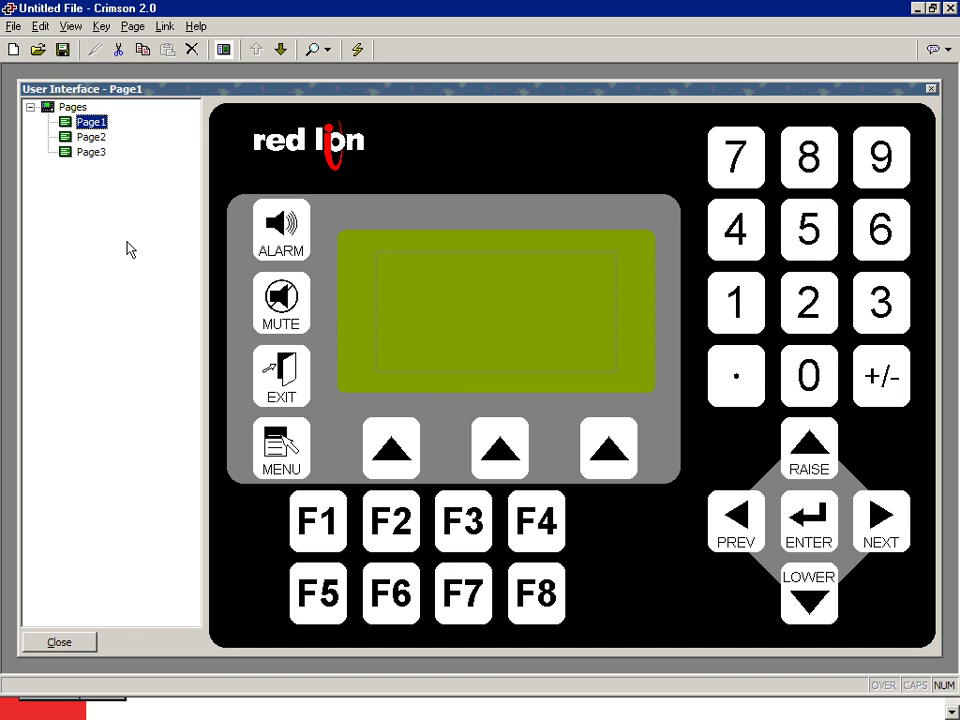
key("F2")
type("1")
type("ntro")
key("Return")
Rename Page2 to Alarms, then select the Intro page.
left_click(90, 138)
key("F2")
type("A")
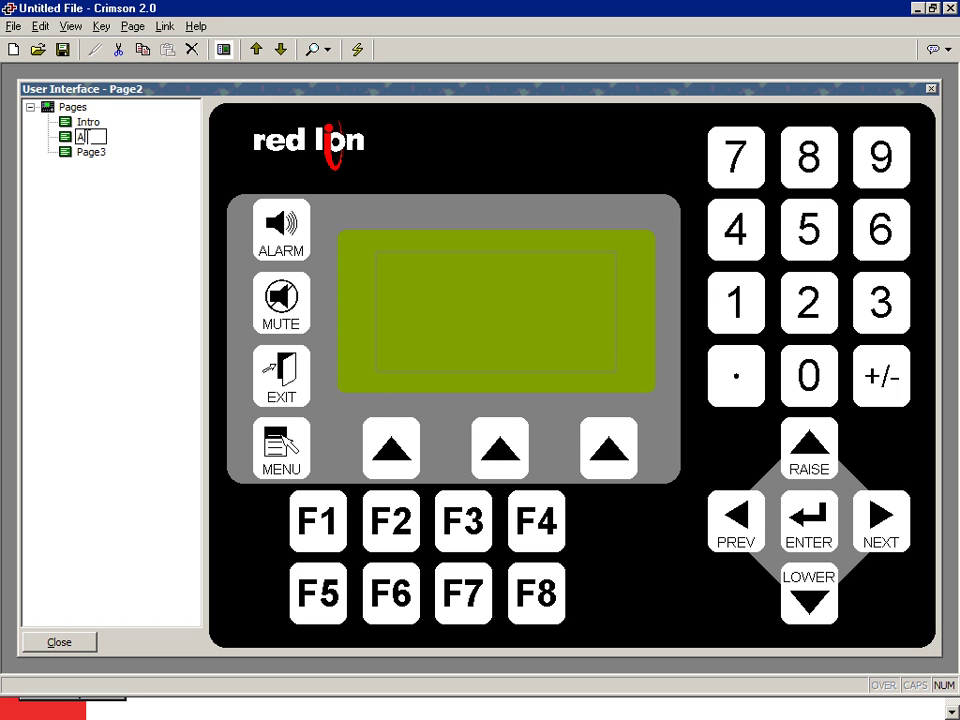
type("larms")
key("Return")
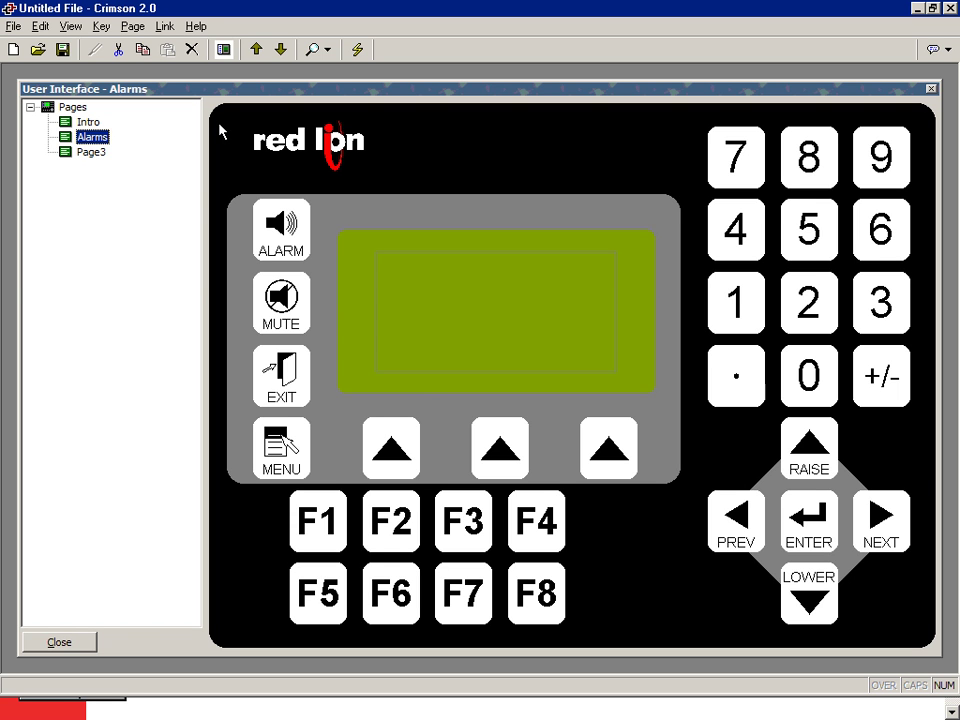
left_click(80, 124)
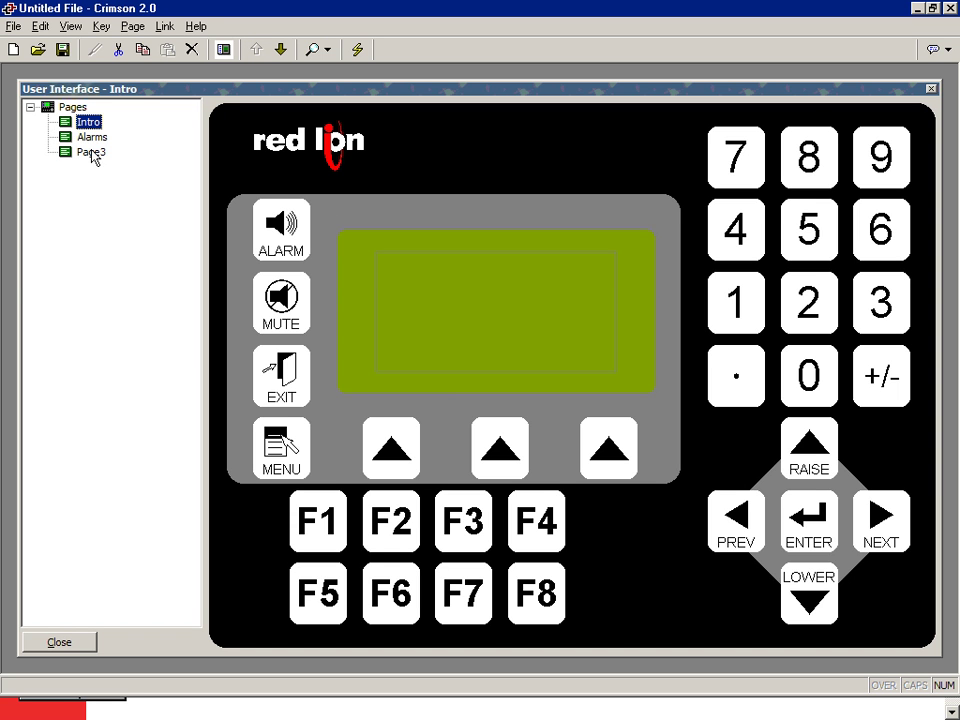
Open the Intro page's green display area in the display editor.
double_click(485, 316)
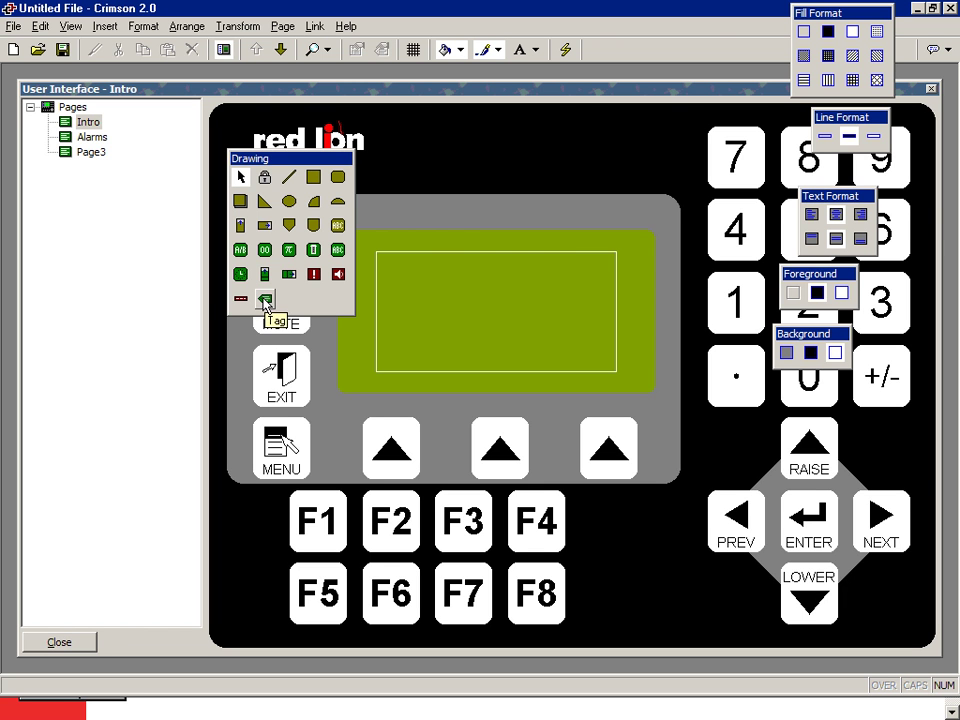
Place a Tag1 data field, reading Tag1:123, near the top of the Intro display.
left_click(266, 302)
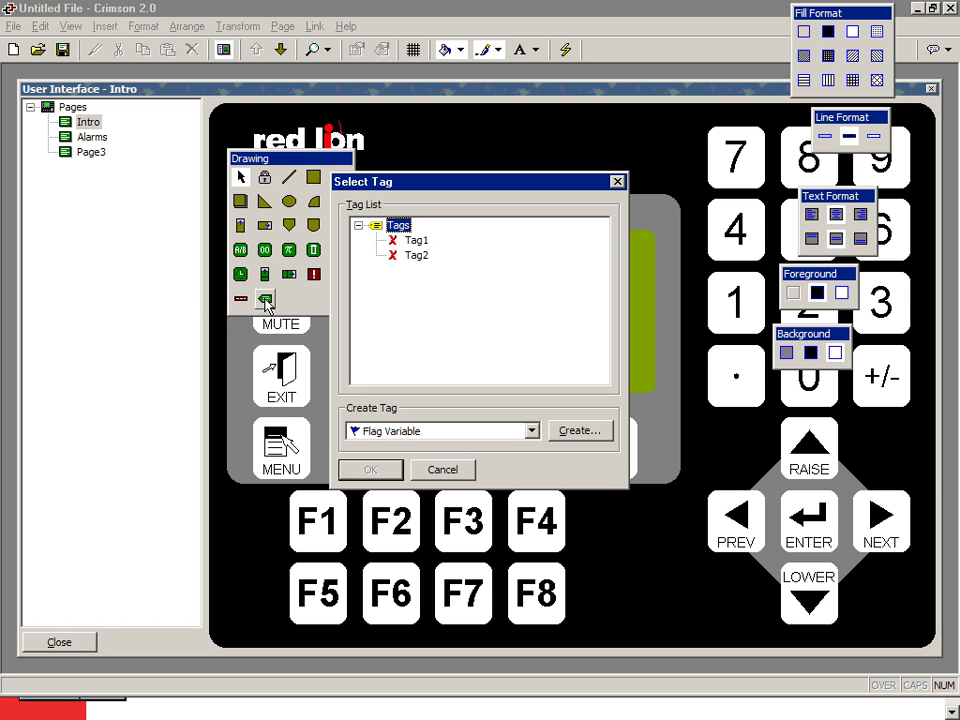
left_click(416, 241)
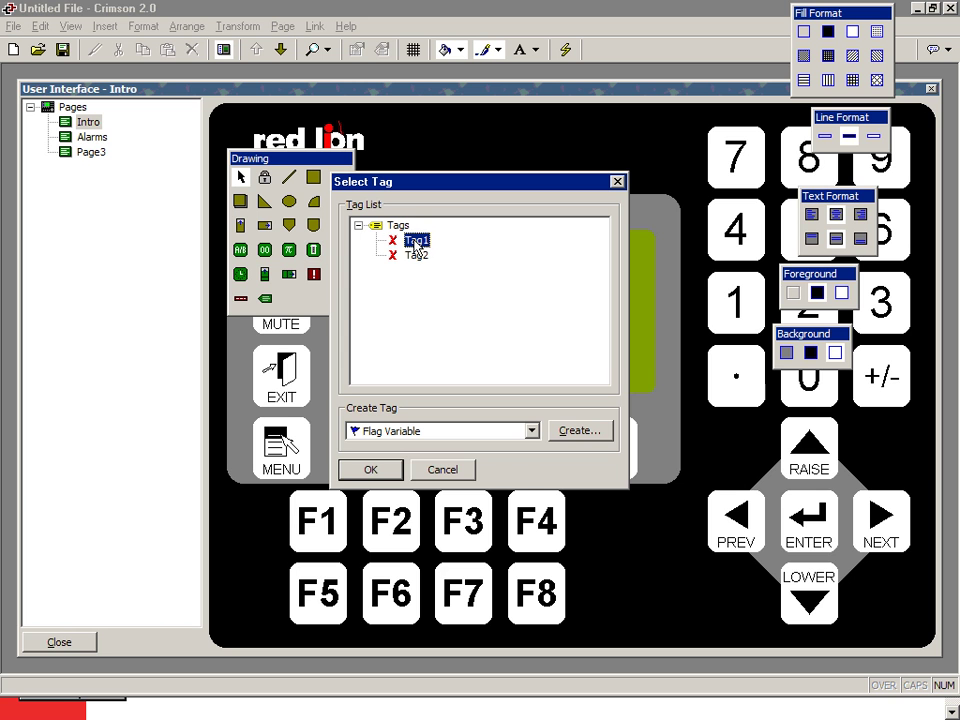
left_click(371, 472)
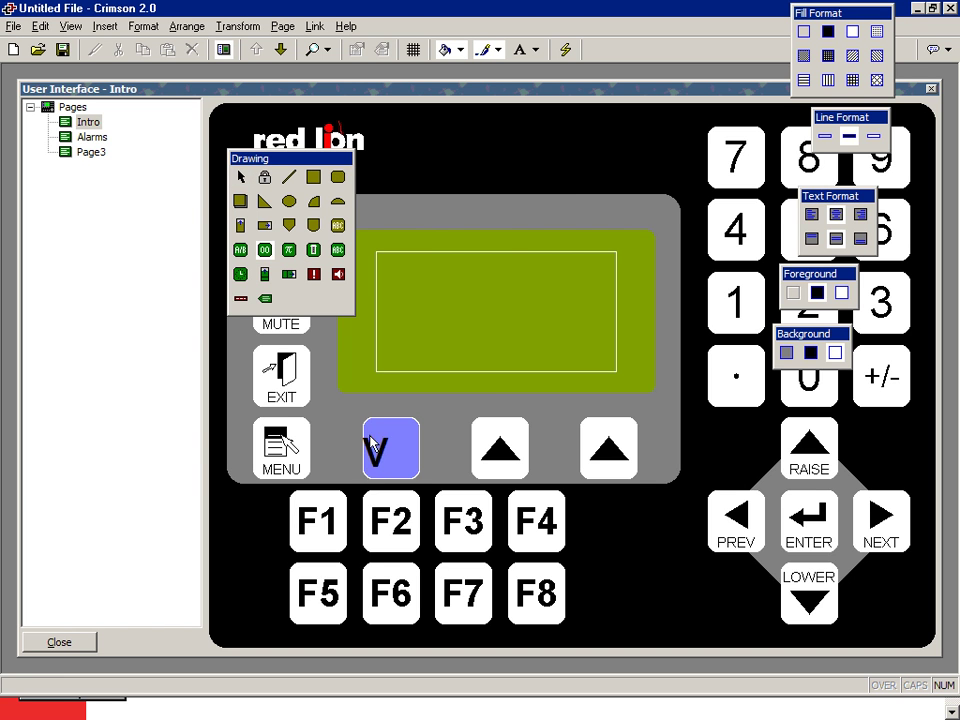
left_click(415, 285)
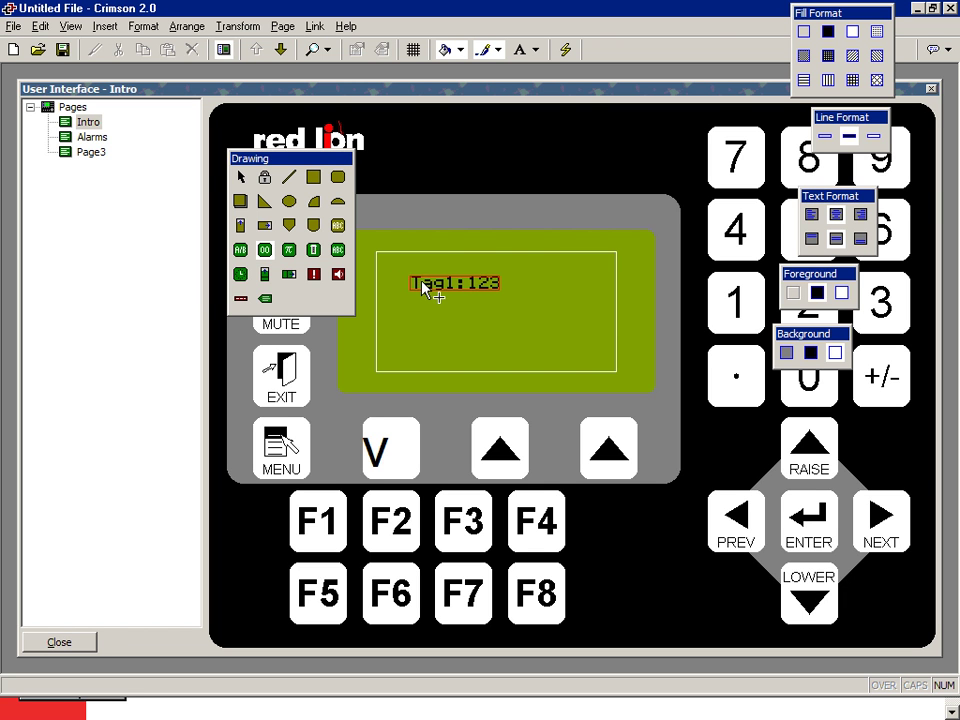
left_click(423, 288)
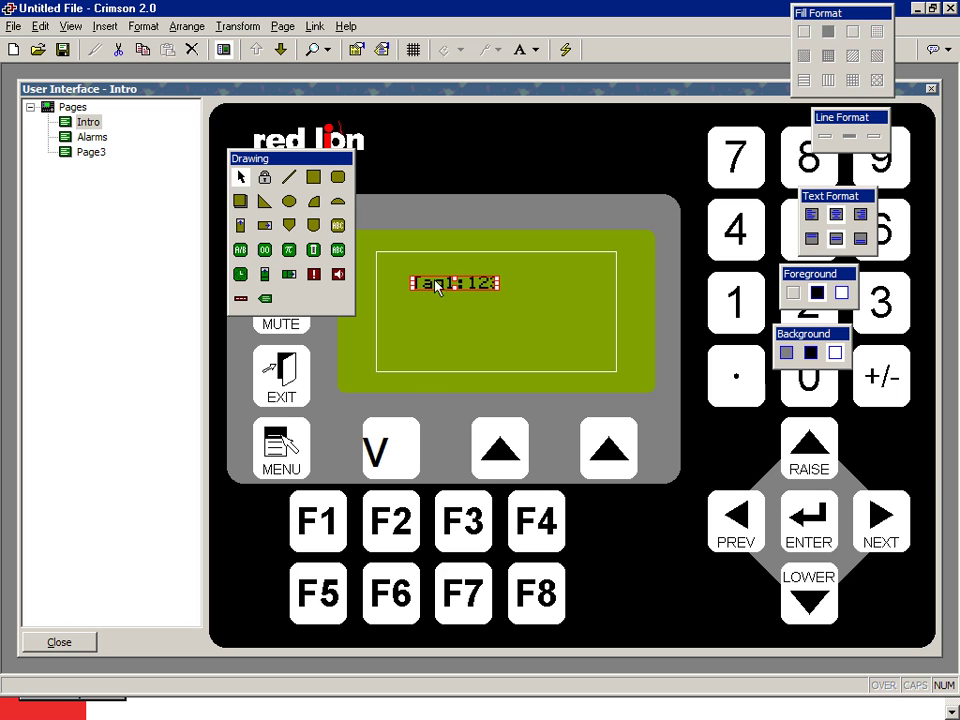
left_click(537, 295)
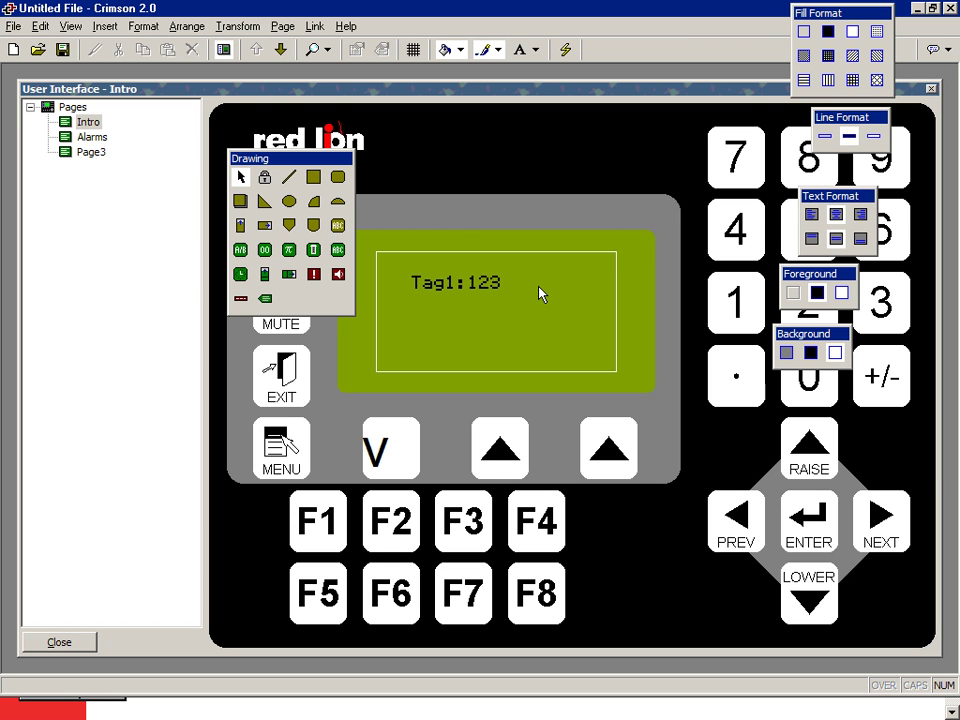
left_click(442, 287)
double_click(447, 287)
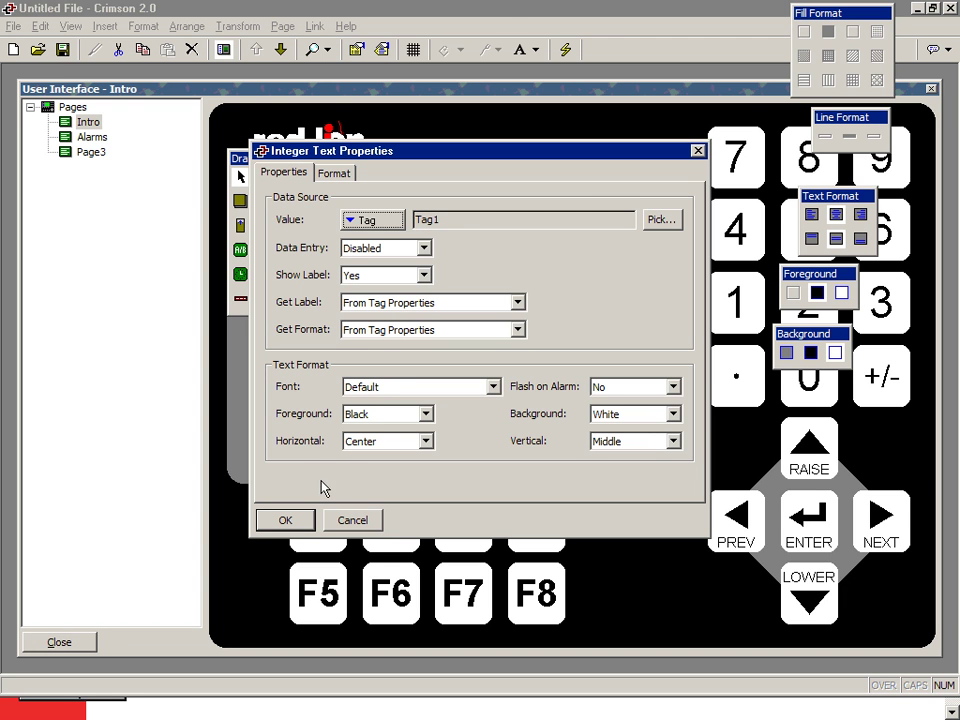
left_click(286, 521)
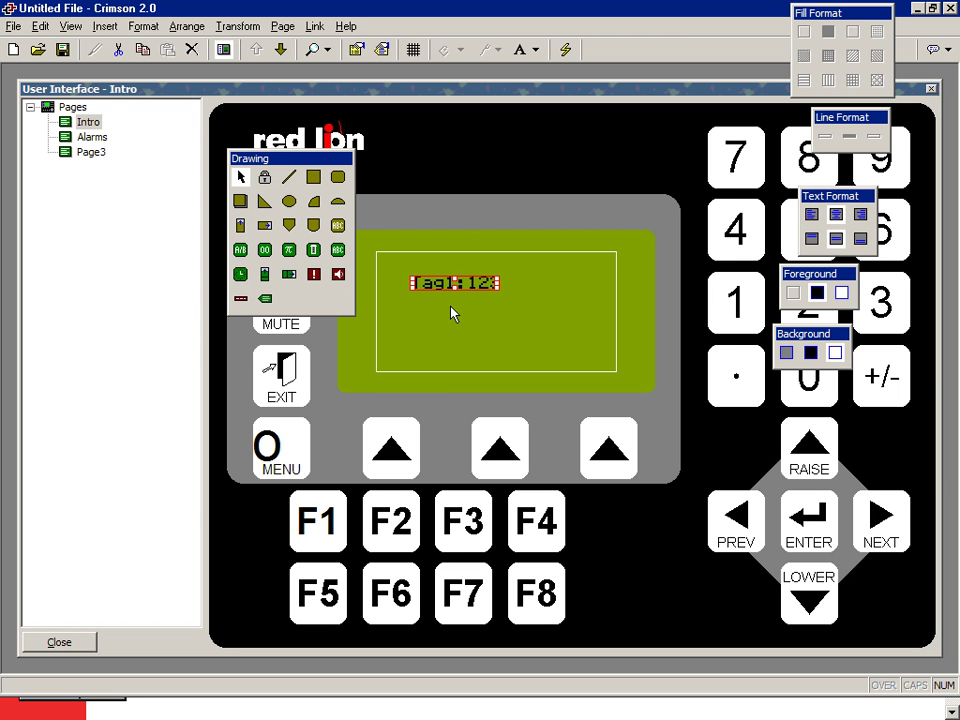
Add a Tag2 data field reading Tag2:1,234.56 beneath Tag1 and deselect it.
left_click(265, 300)
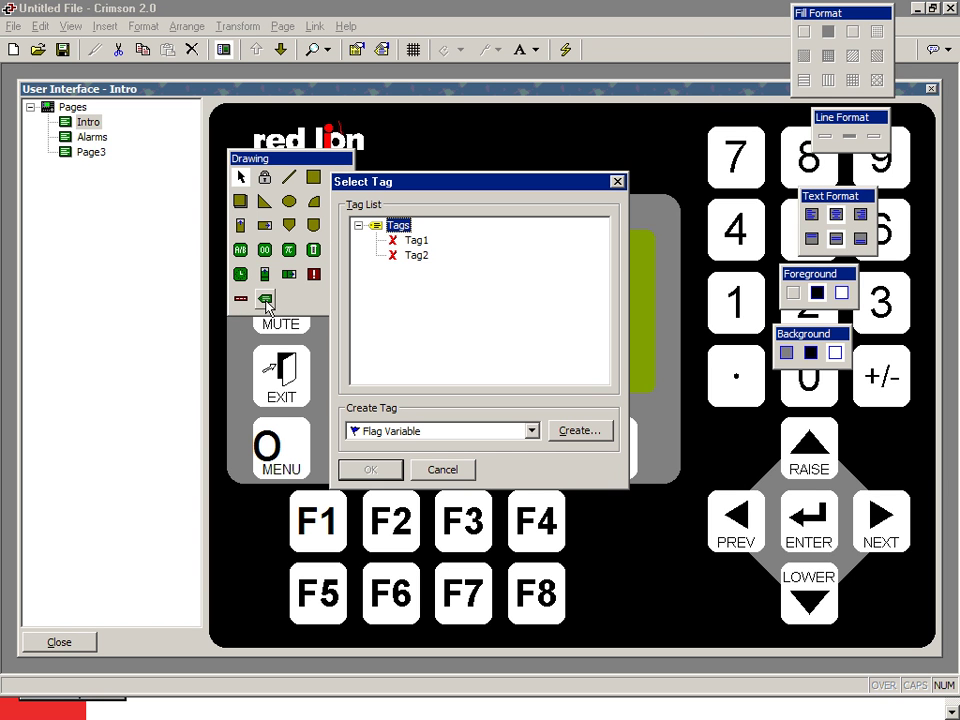
left_click(418, 257)
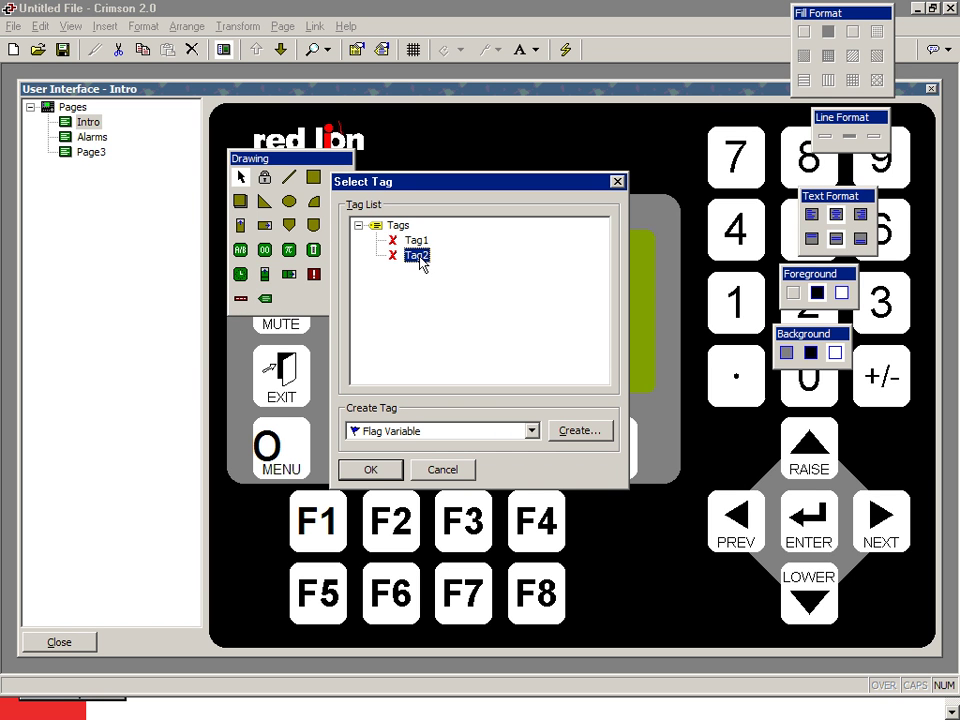
left_click(376, 470)
left_click_drag(411, 283, 418, 318)
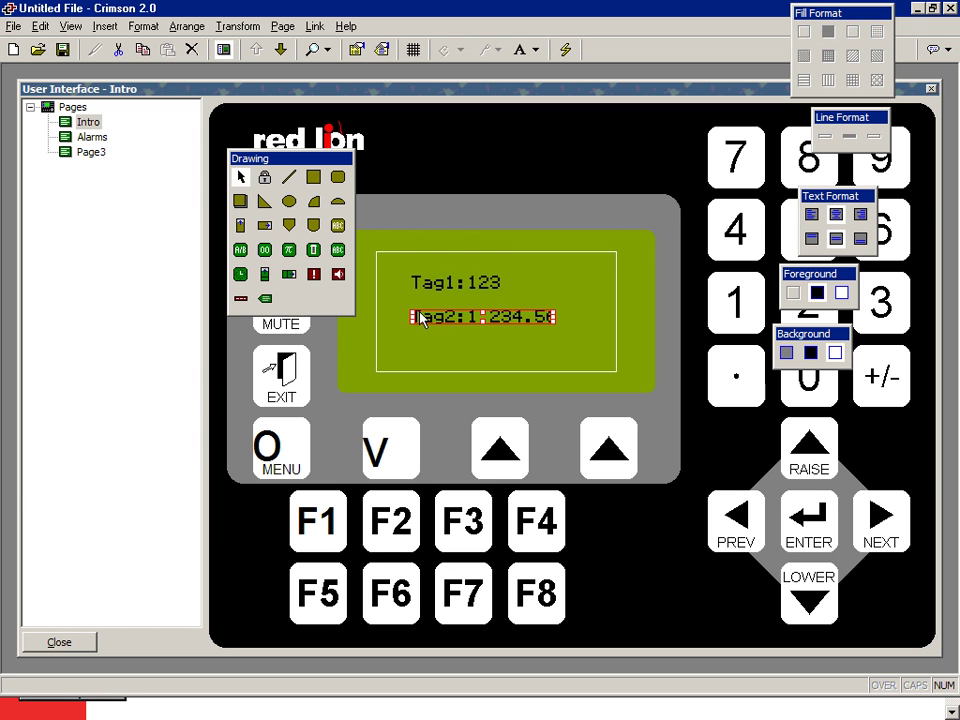
left_click(531, 343)
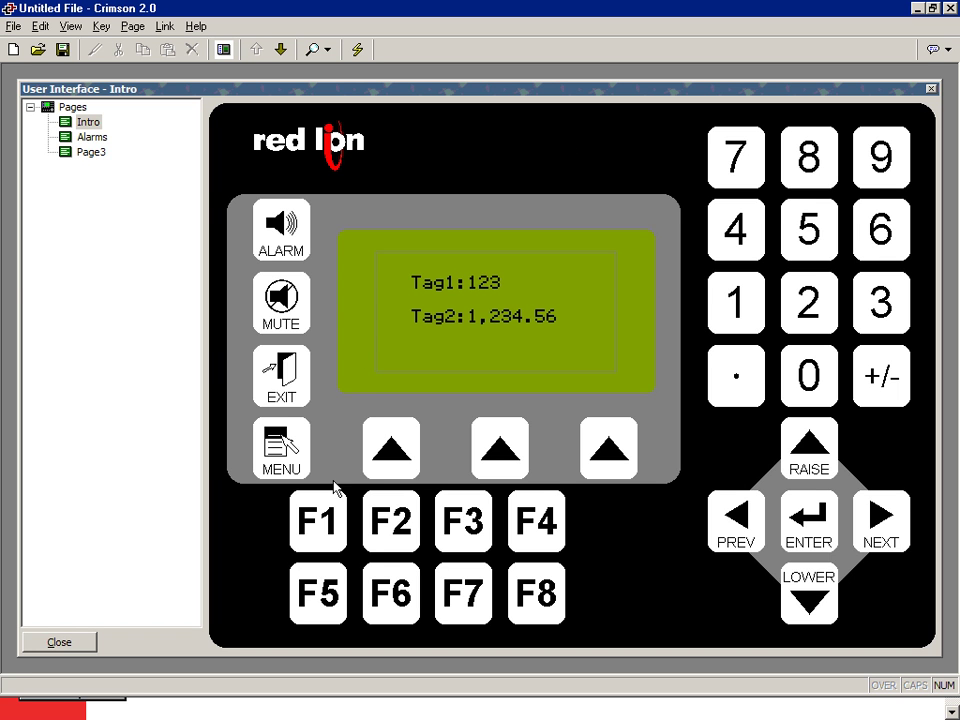
Open the Function Key F1 dialog and review its This Page and All Pages actions.
left_click(322, 528)
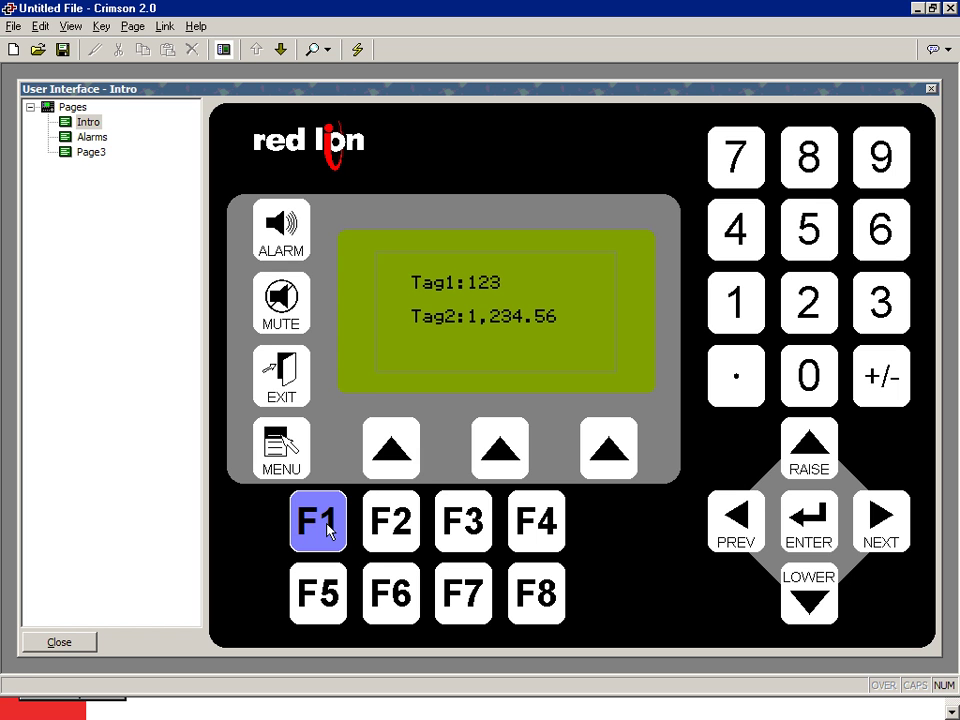
double_click(328, 530)
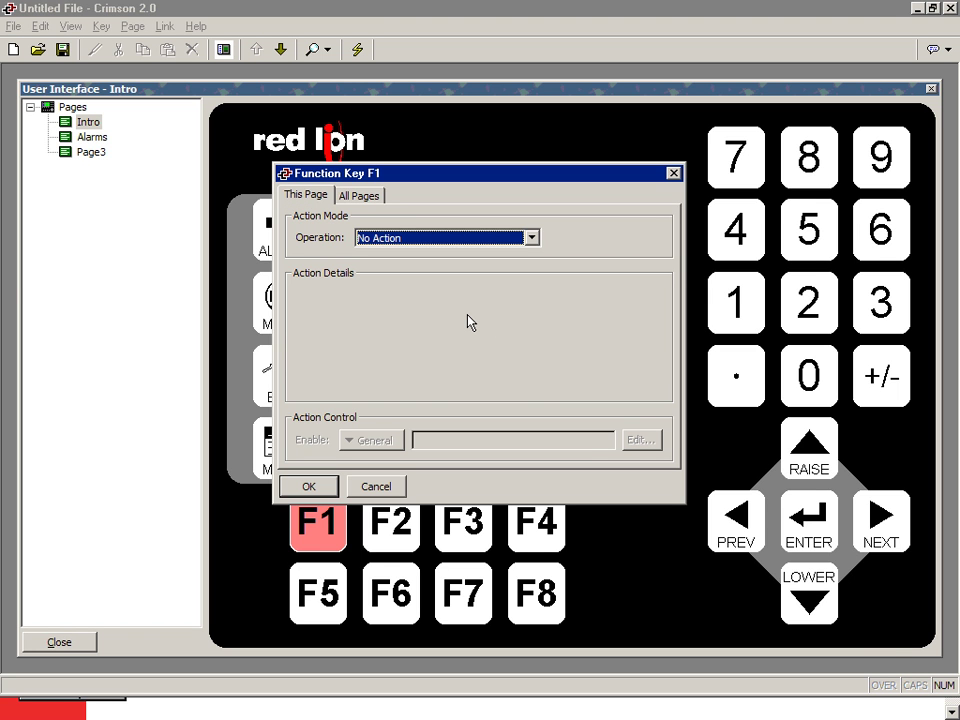
left_click(307, 196)
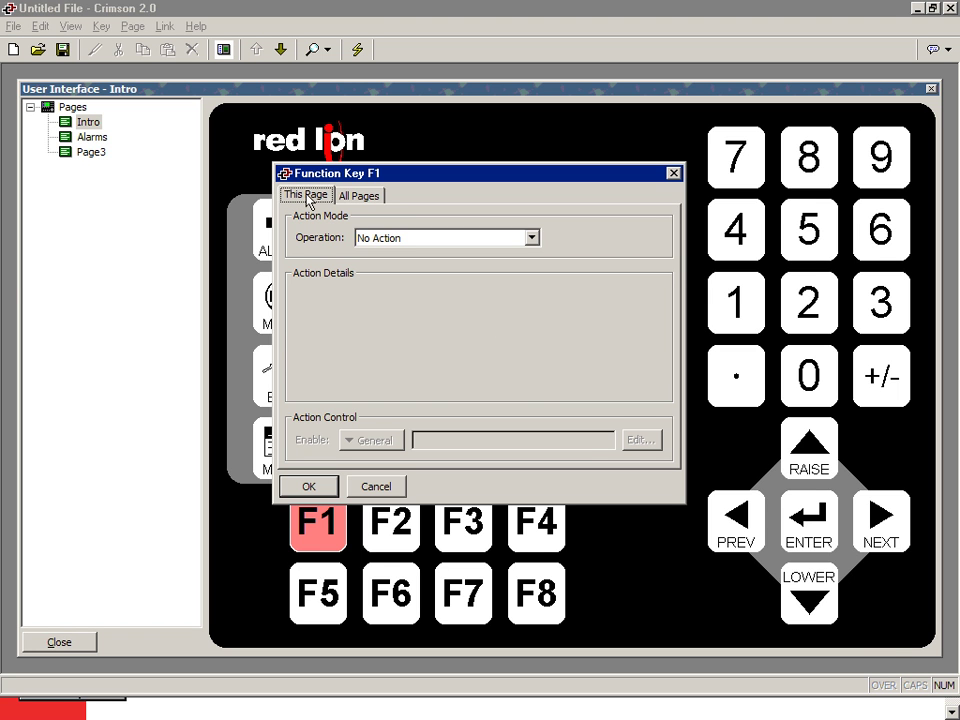
left_click(359, 197)
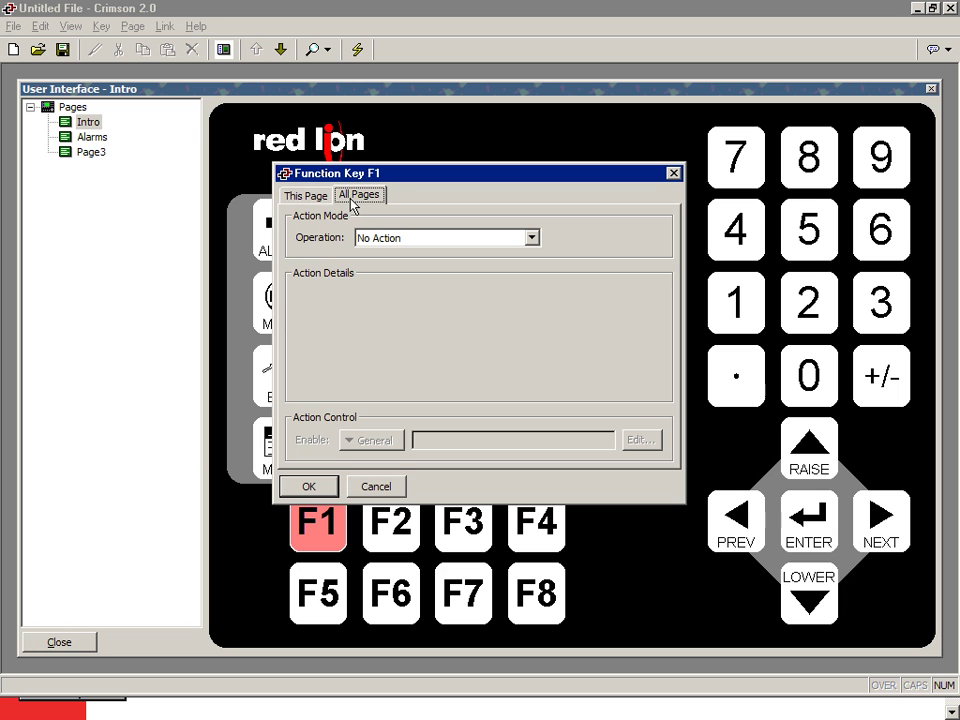
left_click(307, 199)
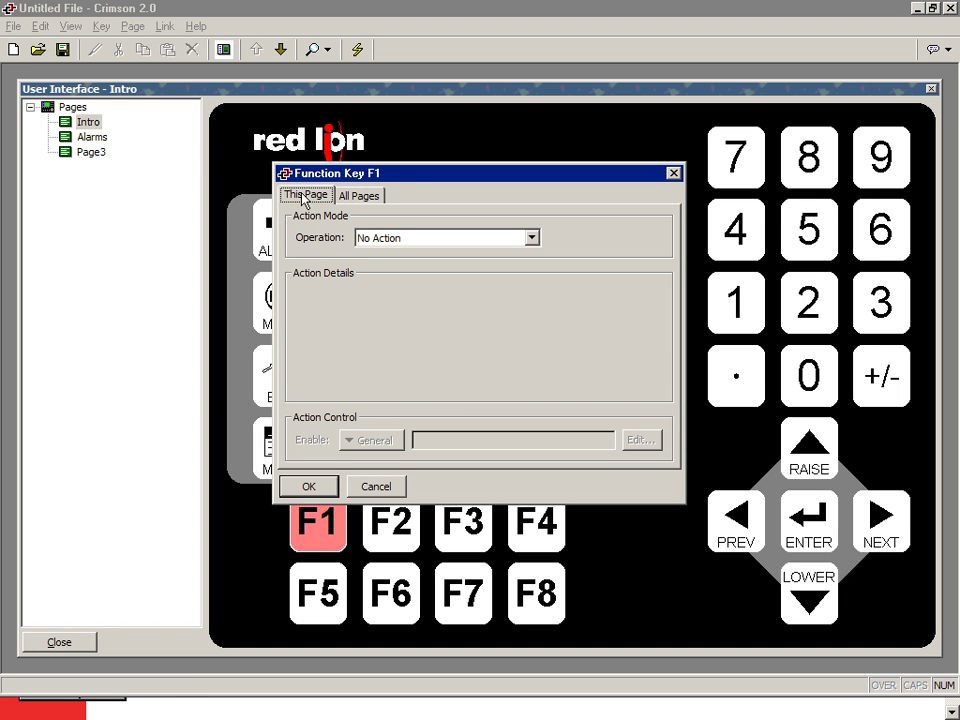
Change the F1 key's operation from No Action to User Defined.
left_click(536, 240)
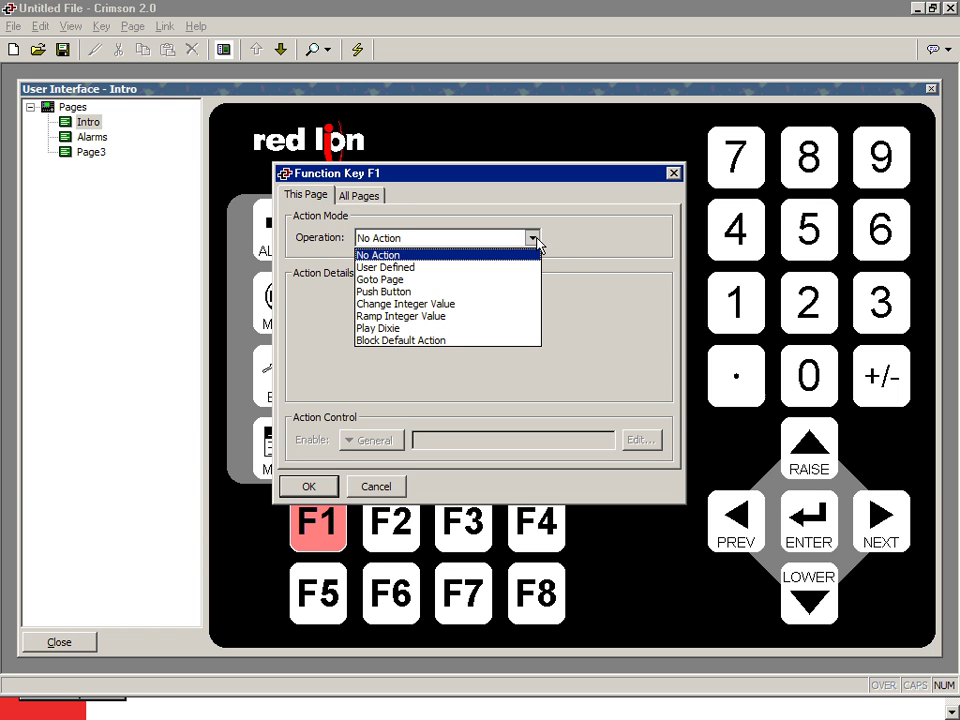
left_click(308, 200)
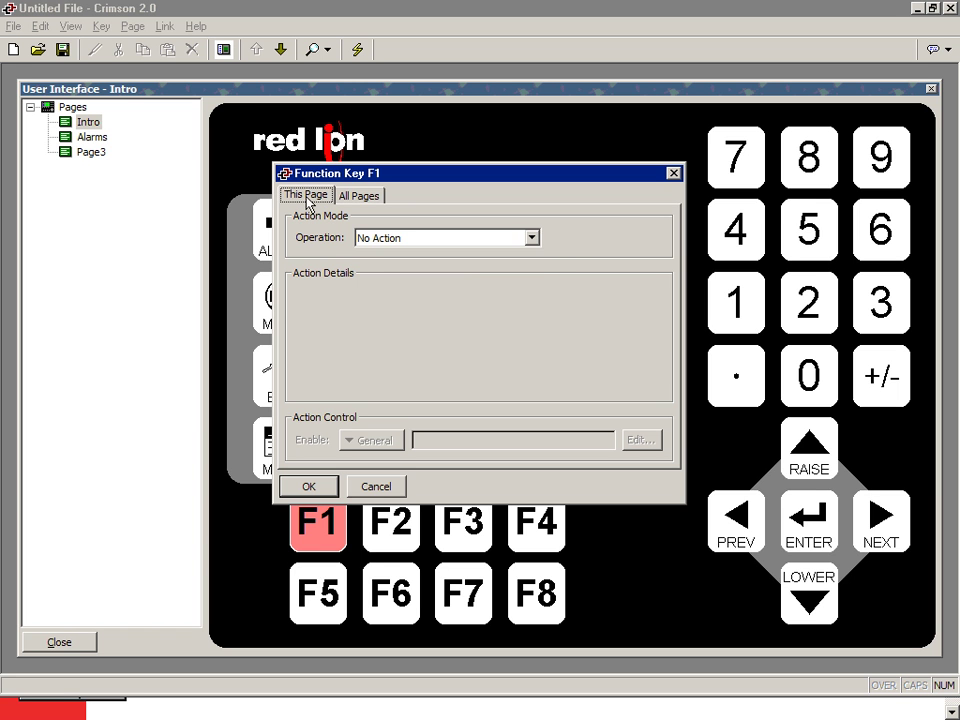
left_click(534, 238)
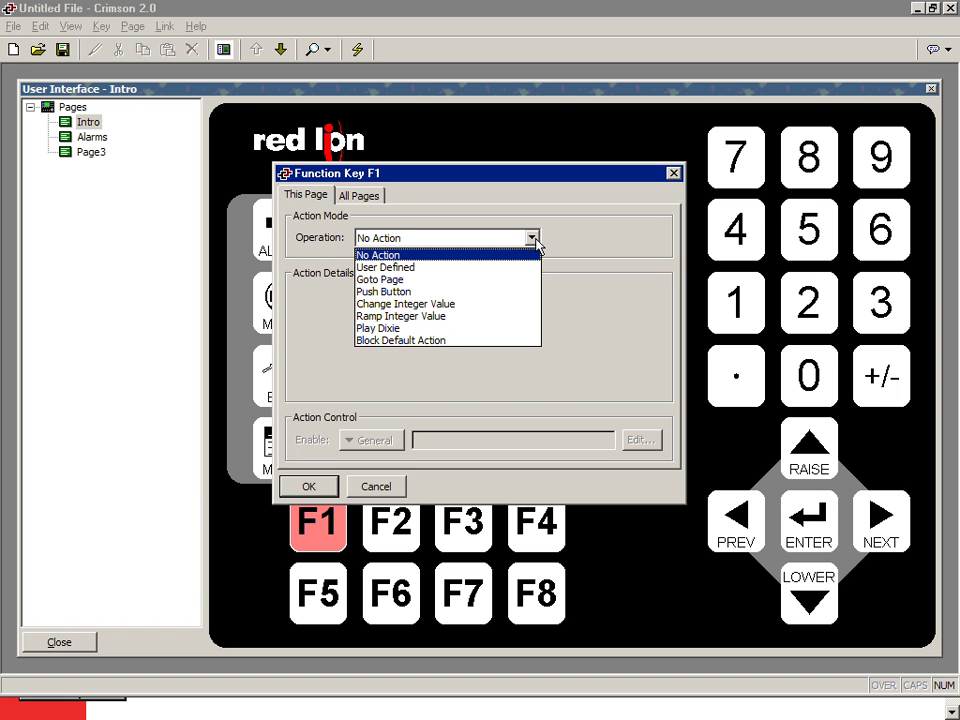
left_click(433, 268)
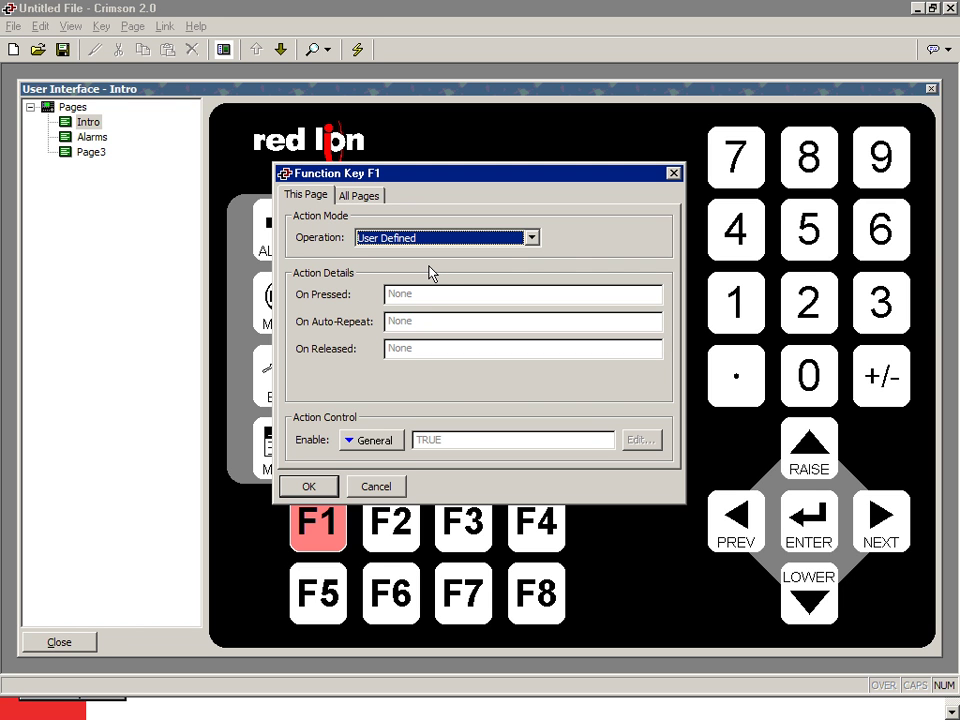
Set F1's operation to Goto Page with target page Alarms and confirm.
left_click(533, 238)
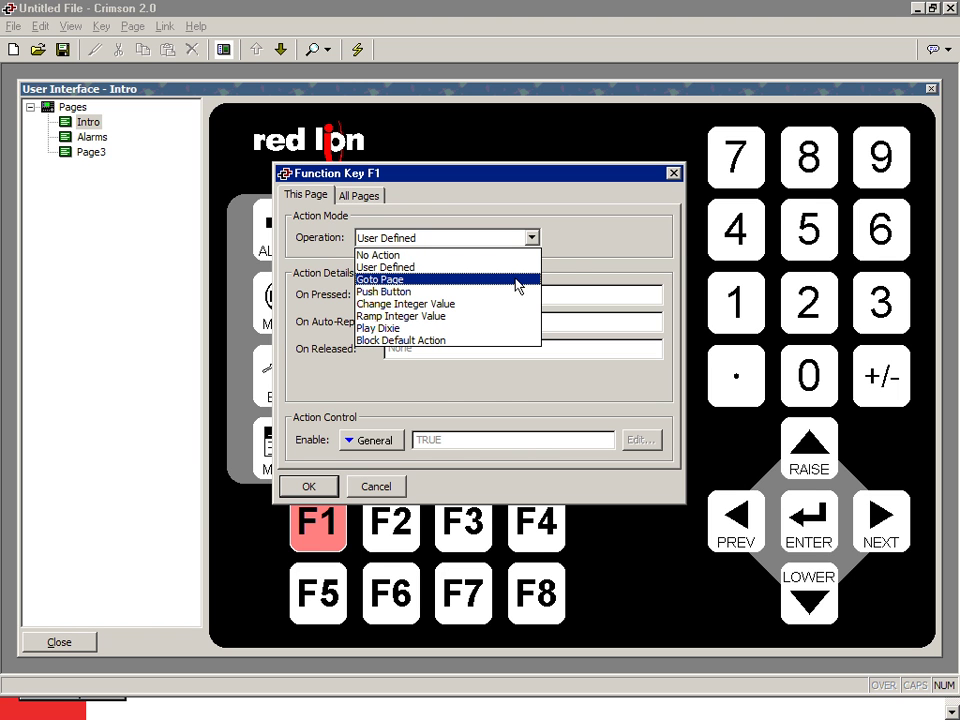
left_click(517, 280)
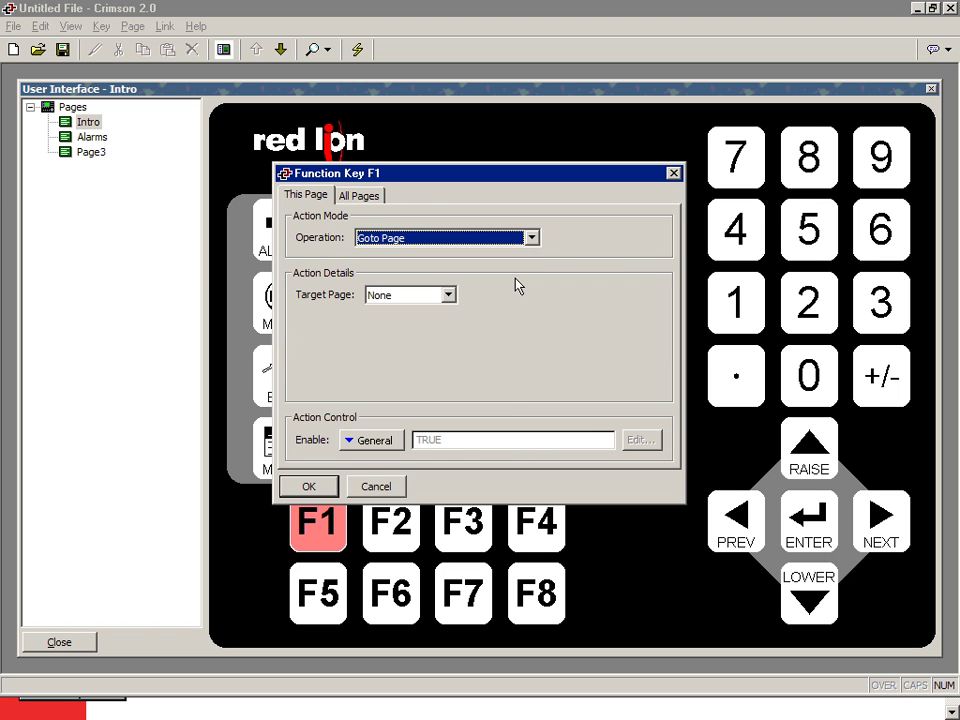
left_click(450, 297)
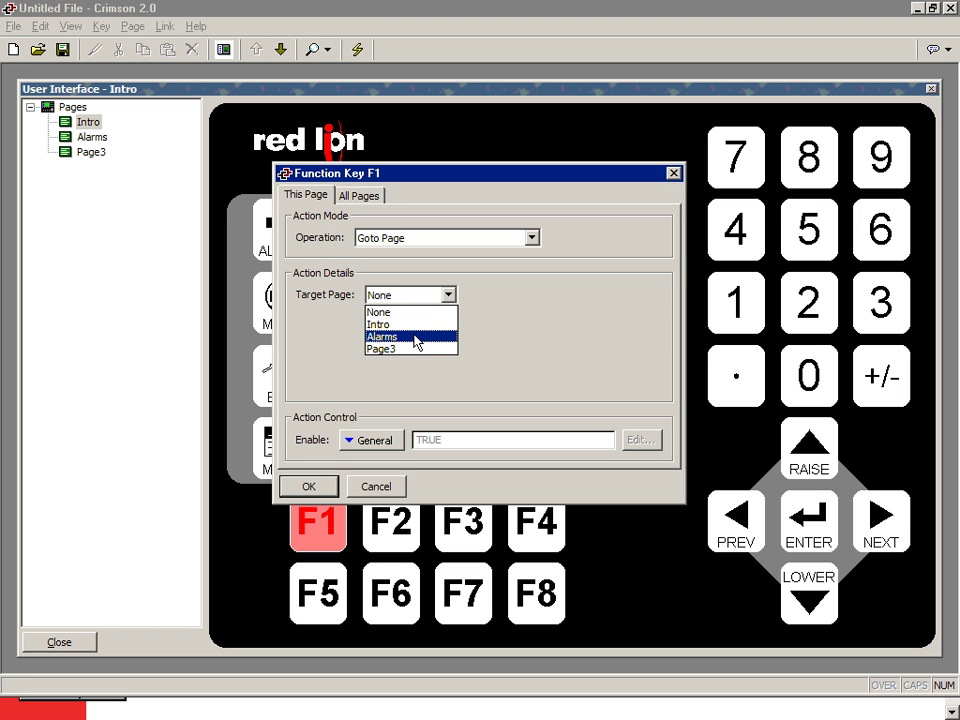
left_click(416, 338)
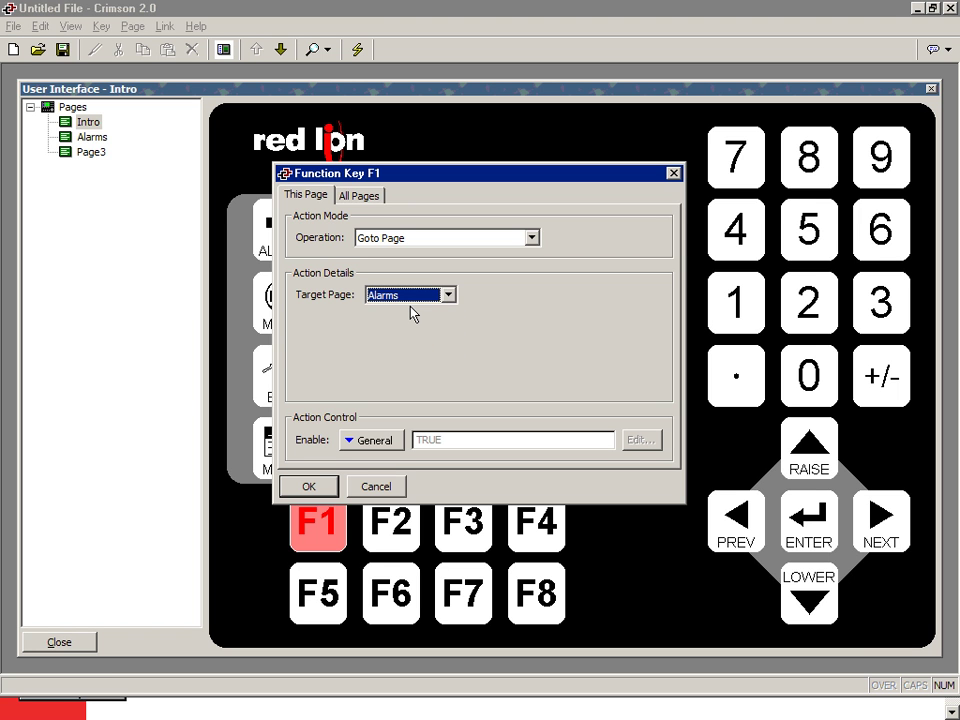
left_click(312, 488)
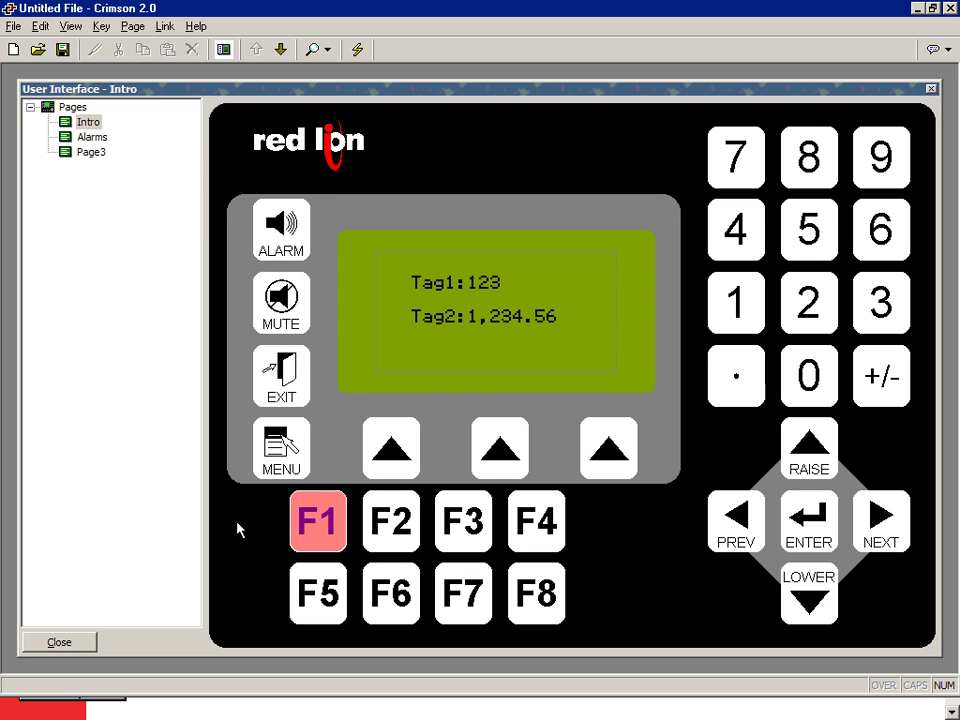
double_click(318, 521)
left_click(448, 295)
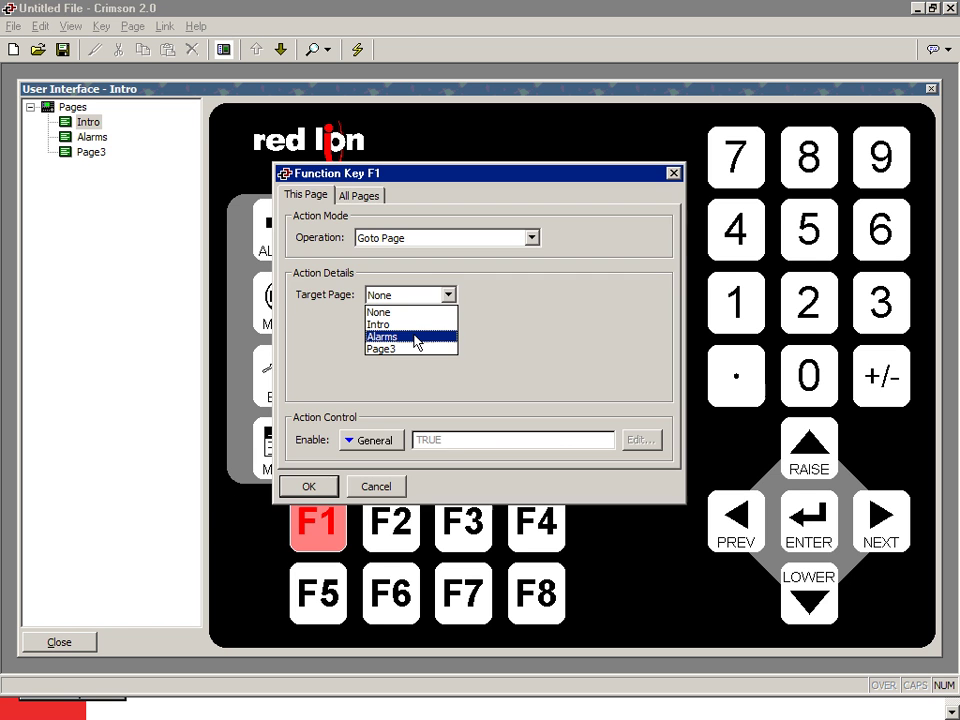
left_click(411, 337)
left_click(308, 486)
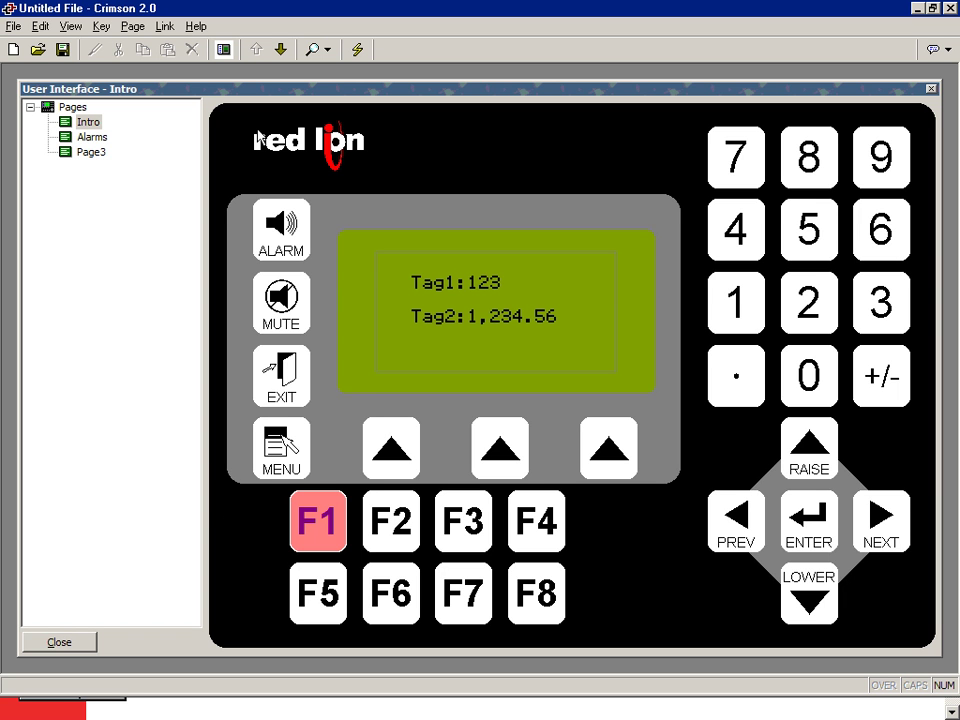
Set the toolbar Zoom to Function Keys, hiding the numeric keypad.
left_click(317, 53)
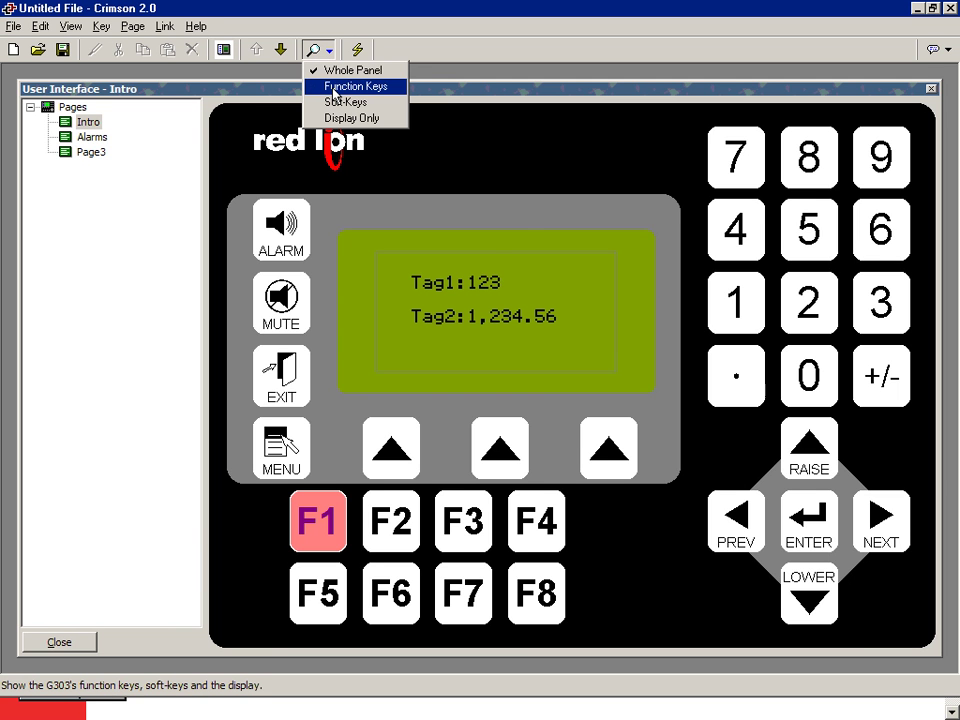
left_click(334, 87)
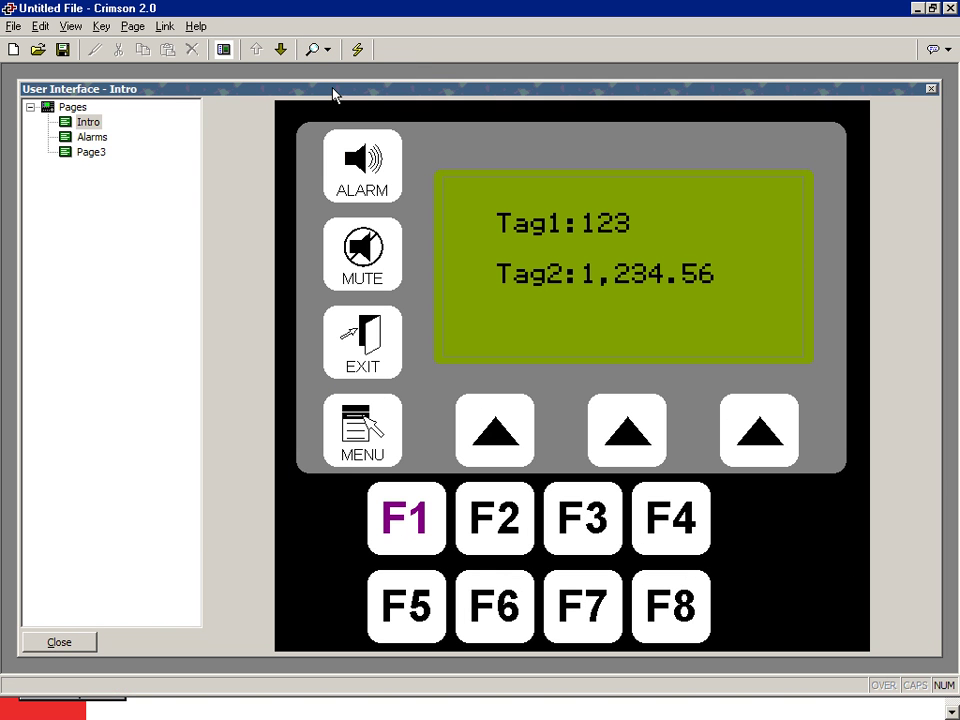